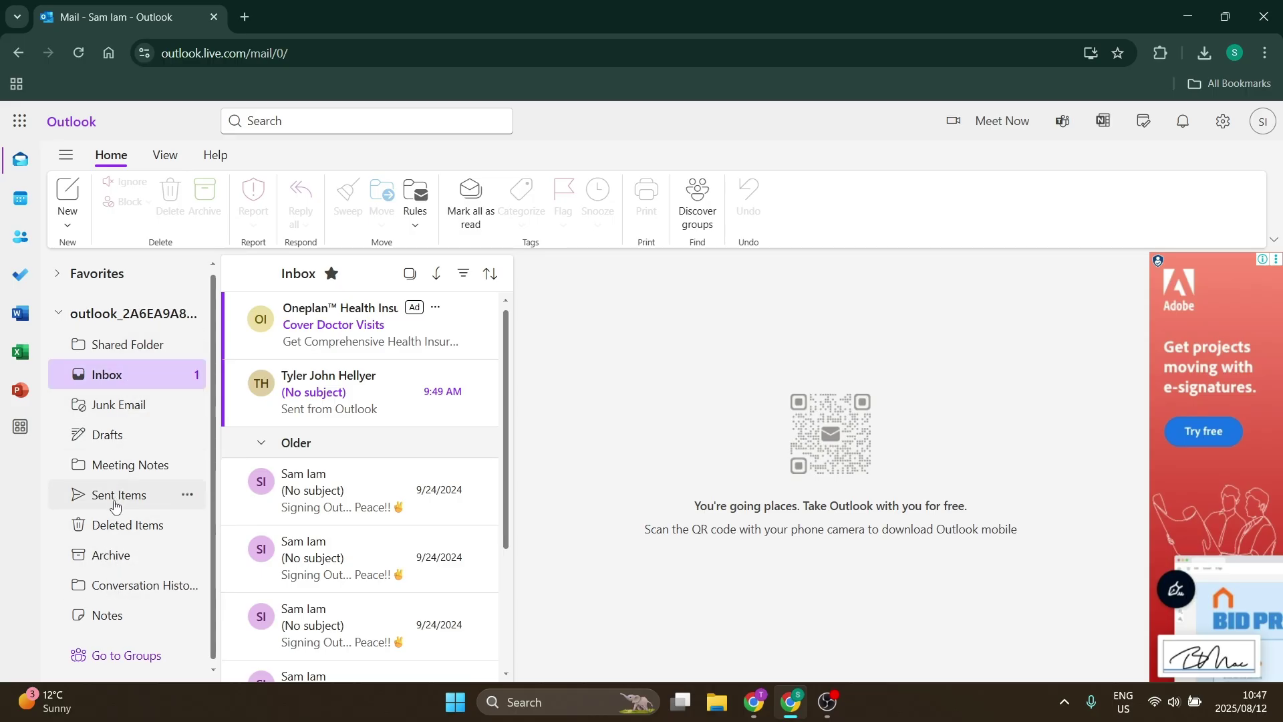
# Step: Move the newest Inbox message into the Junk Email folder
pyautogui.click(111, 556)
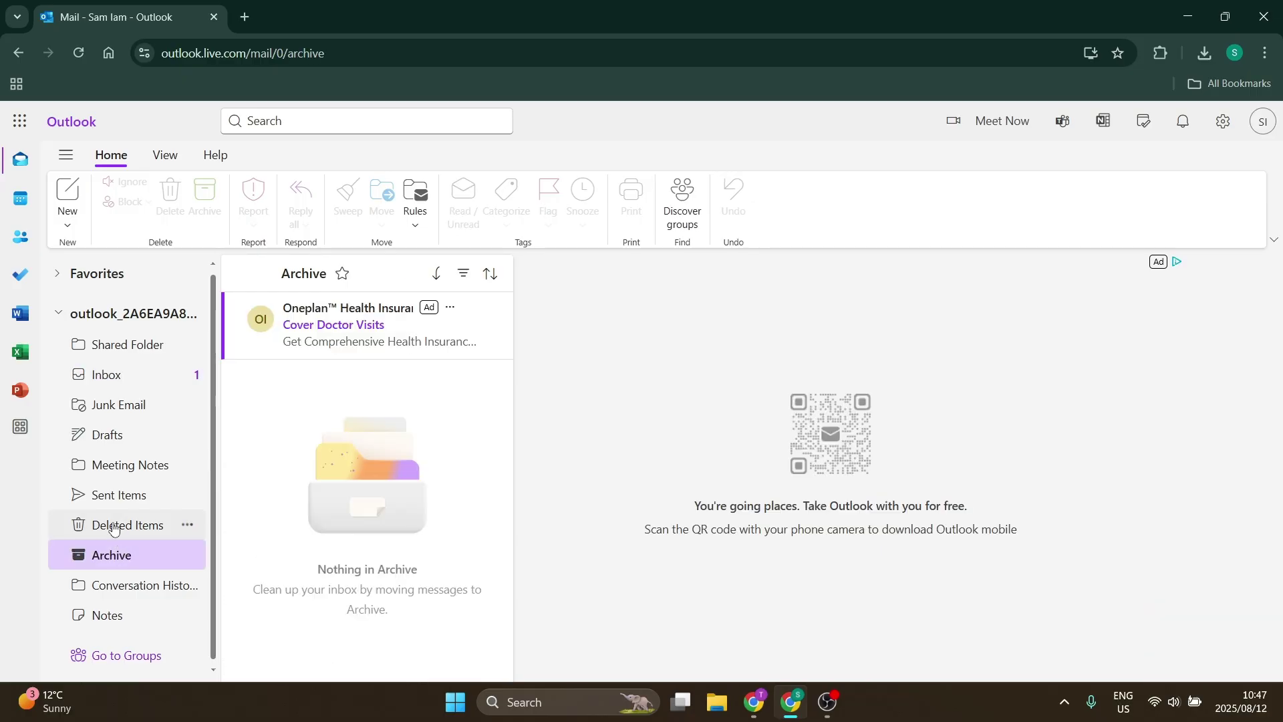
pyautogui.click(118, 409)
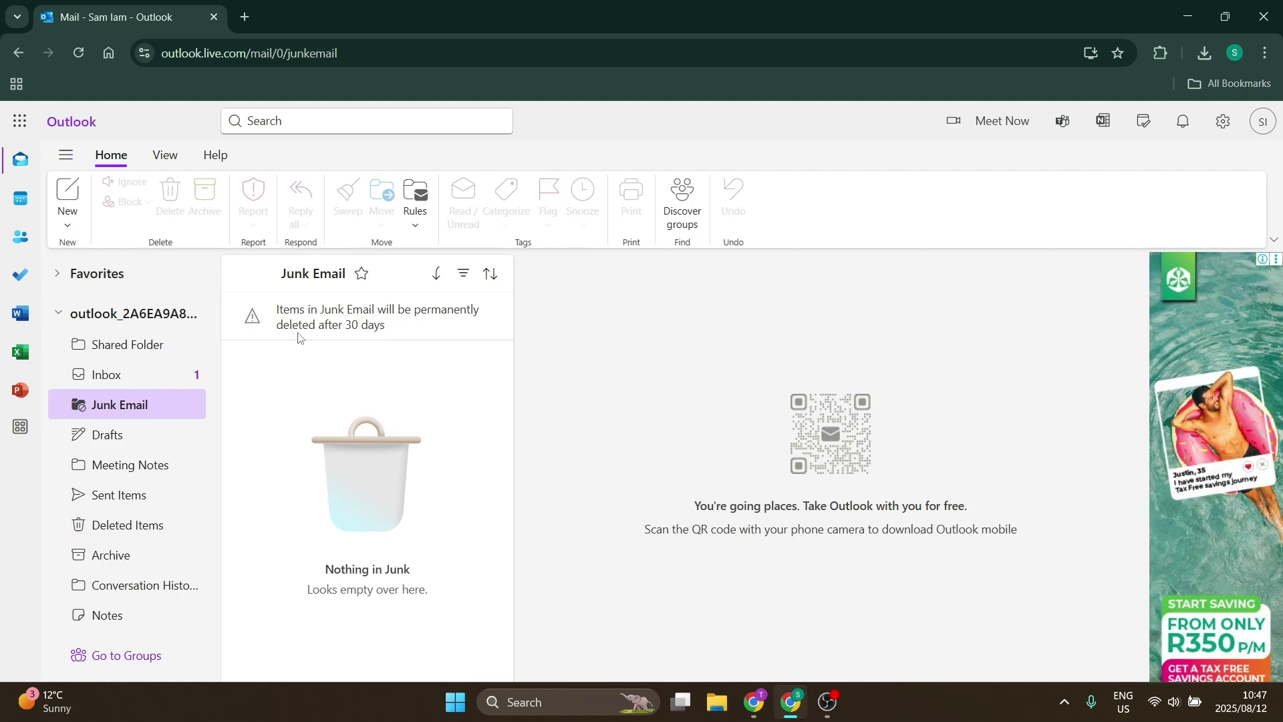
pyautogui.click(147, 379)
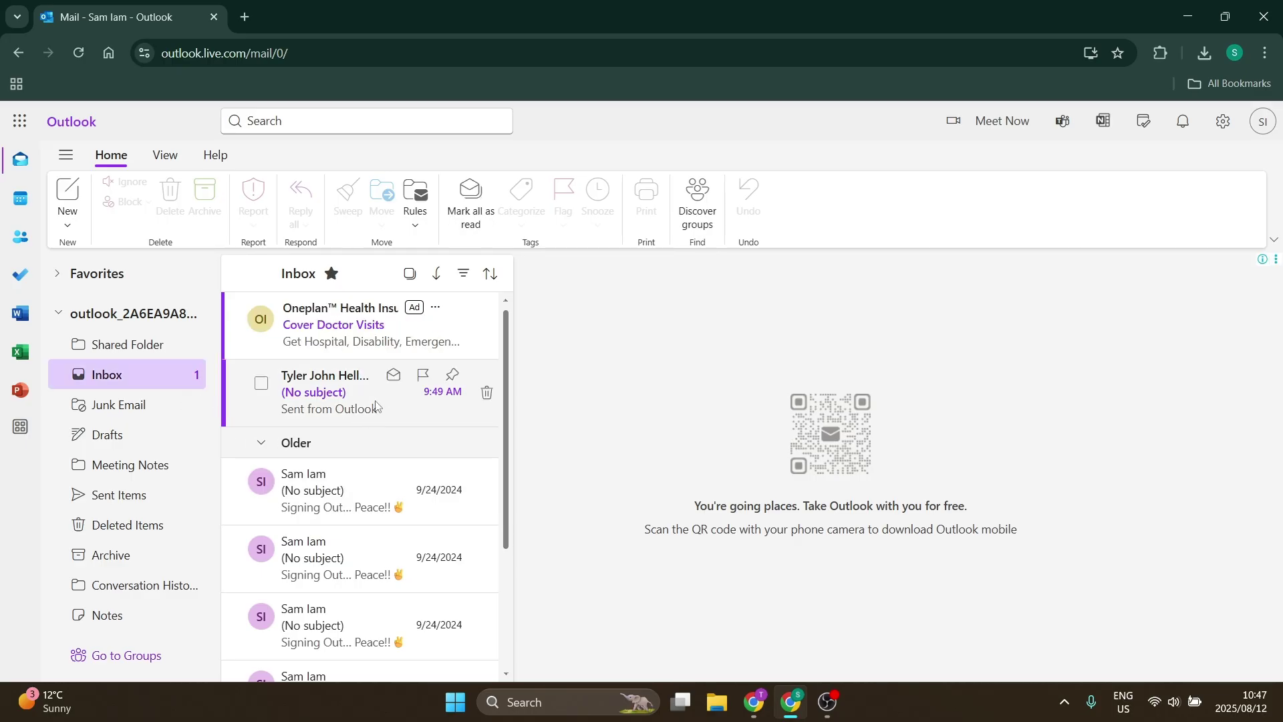
pyautogui.moveTo(375, 404); pyautogui.dragTo(134, 409)
# Step: Report the message in Junk Email as not junk, leaving Junk Email empty
pyautogui.click(130, 411)
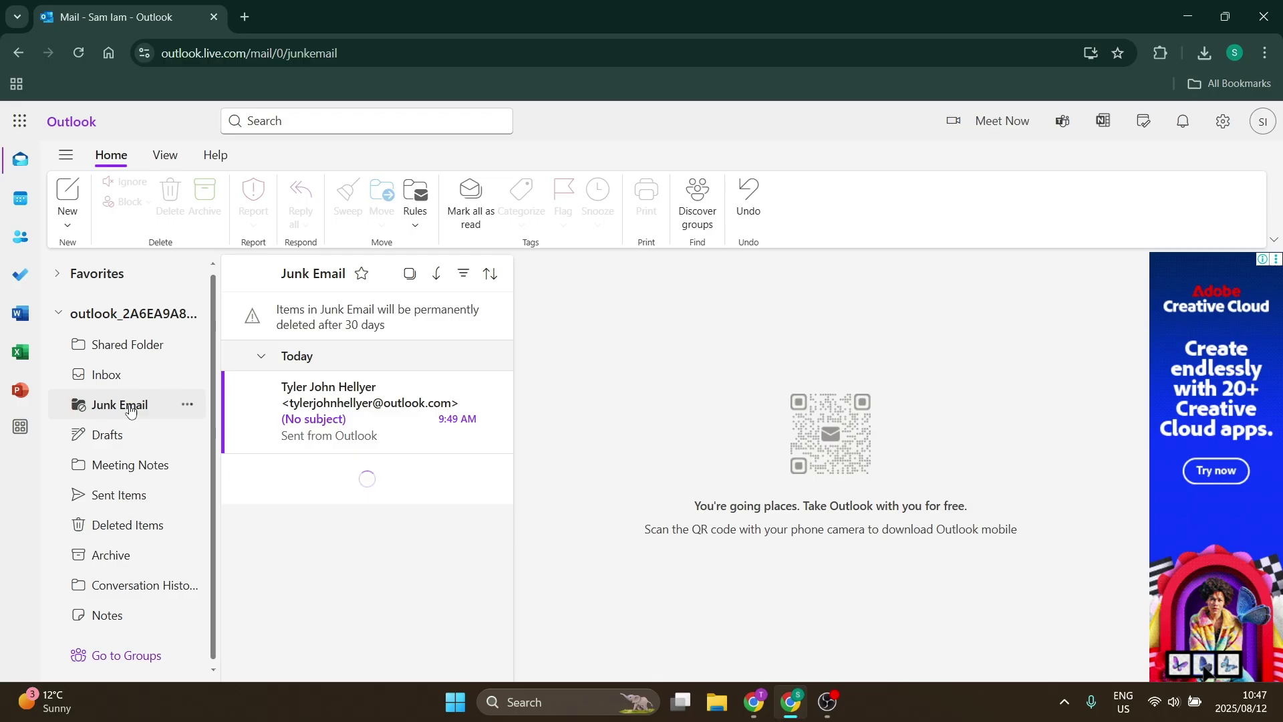
pyautogui.rightClick(397, 386)
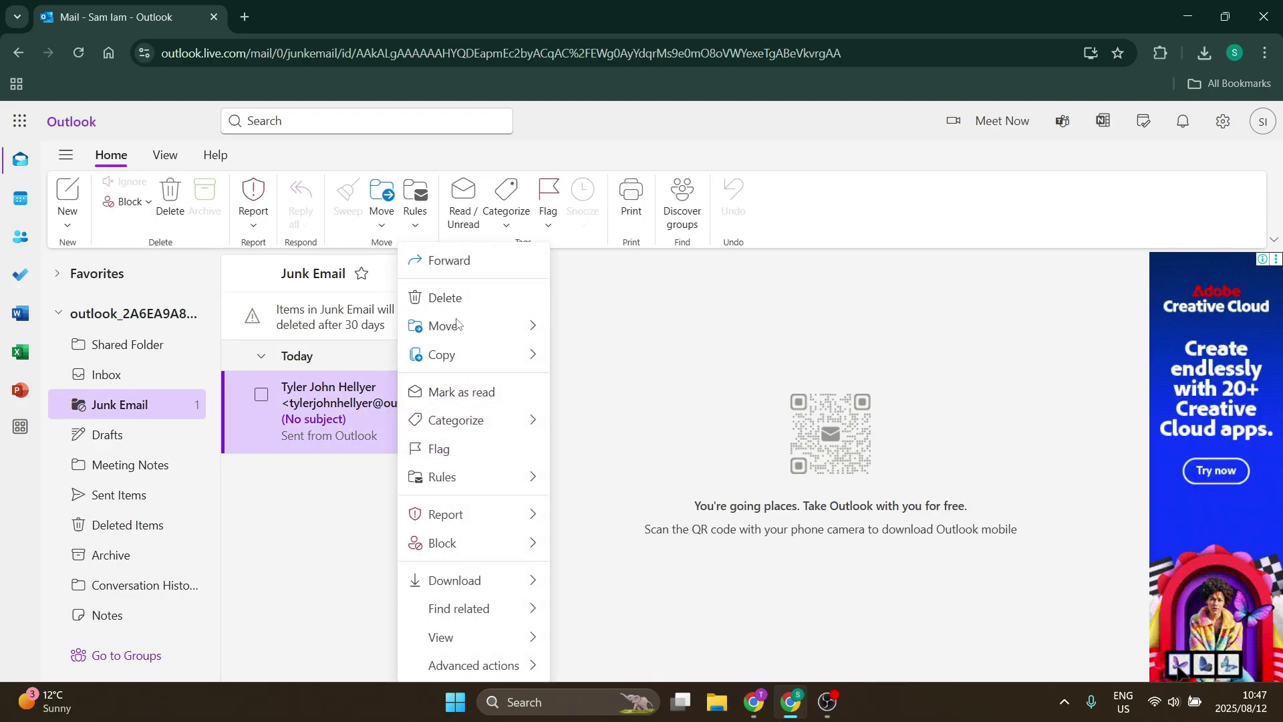
pyautogui.moveTo(461, 543)
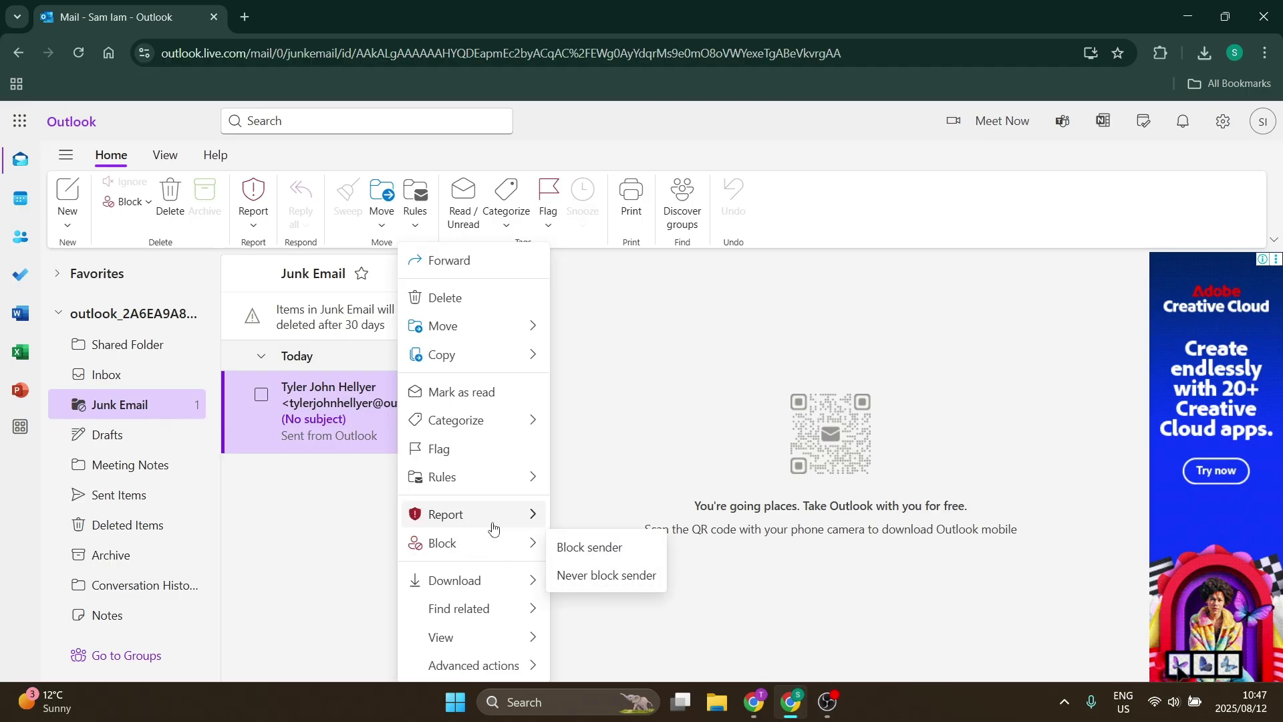
pyautogui.moveTo(482, 522)
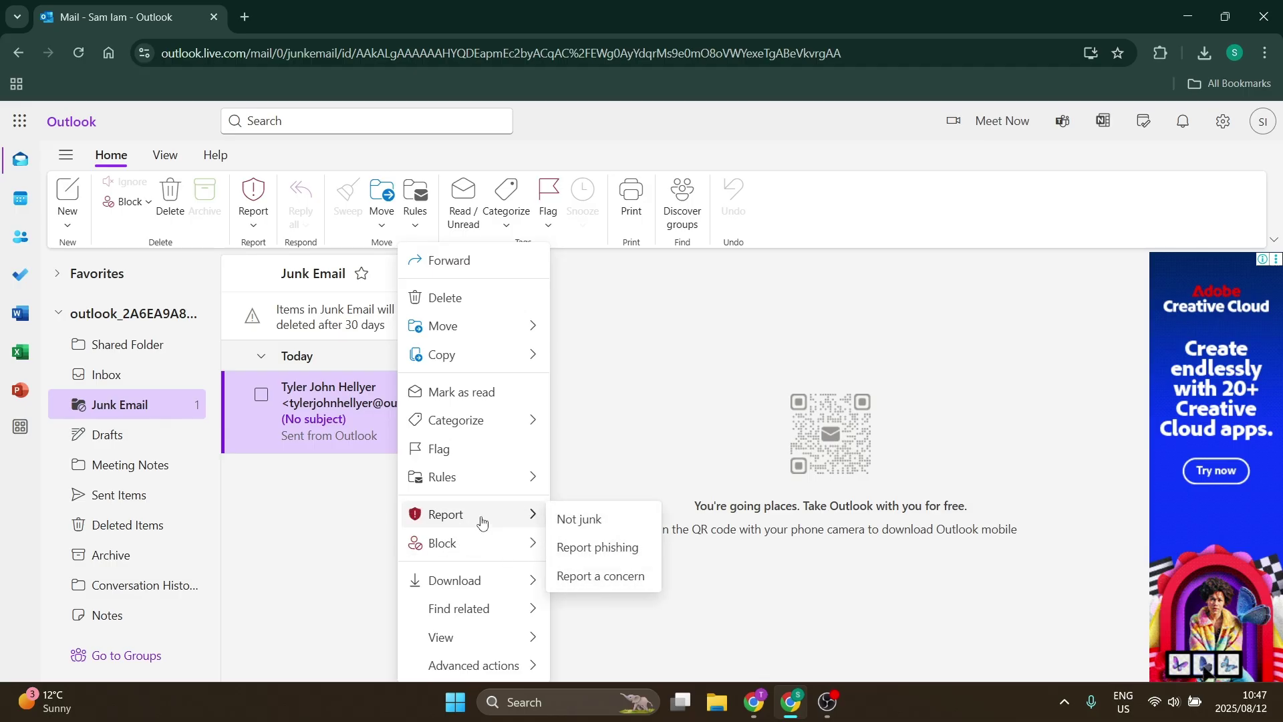
pyautogui.click(578, 521)
pyautogui.click(739, 431)
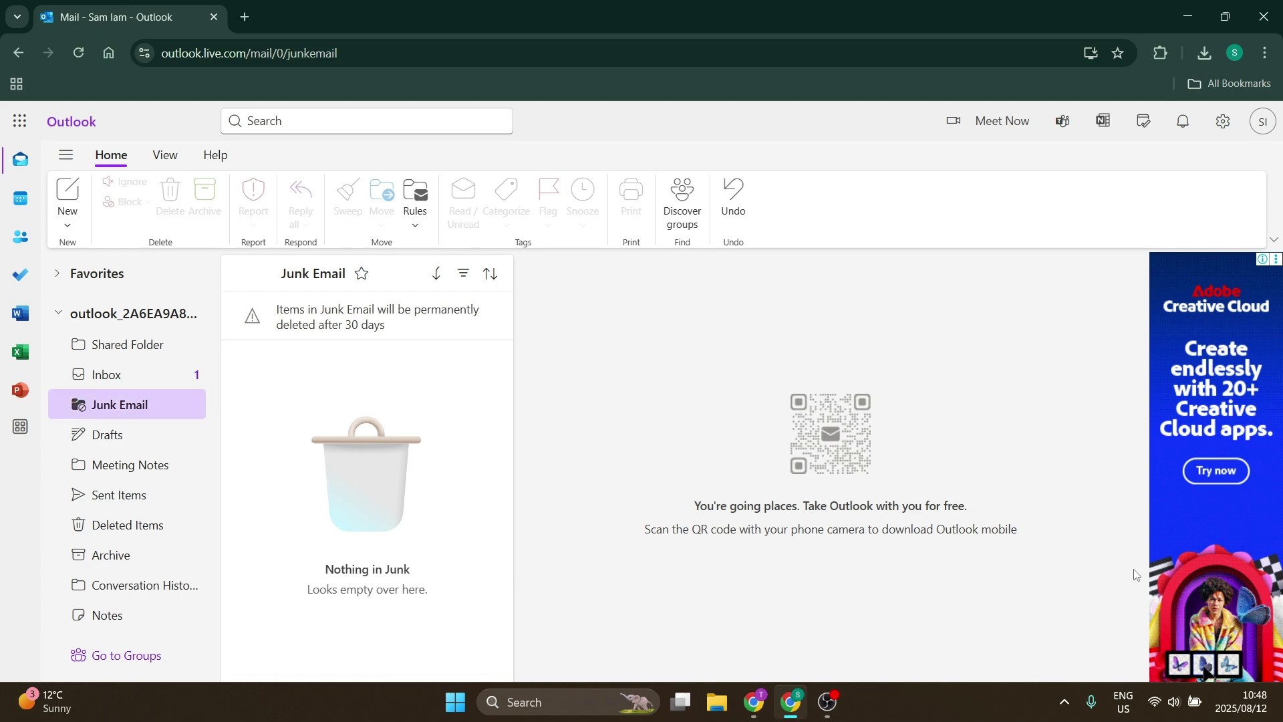
# Step: Confirm in Quick Settings that Wi-Fi is connected and secured on the Woonstel network
pyautogui.click(1176, 701)
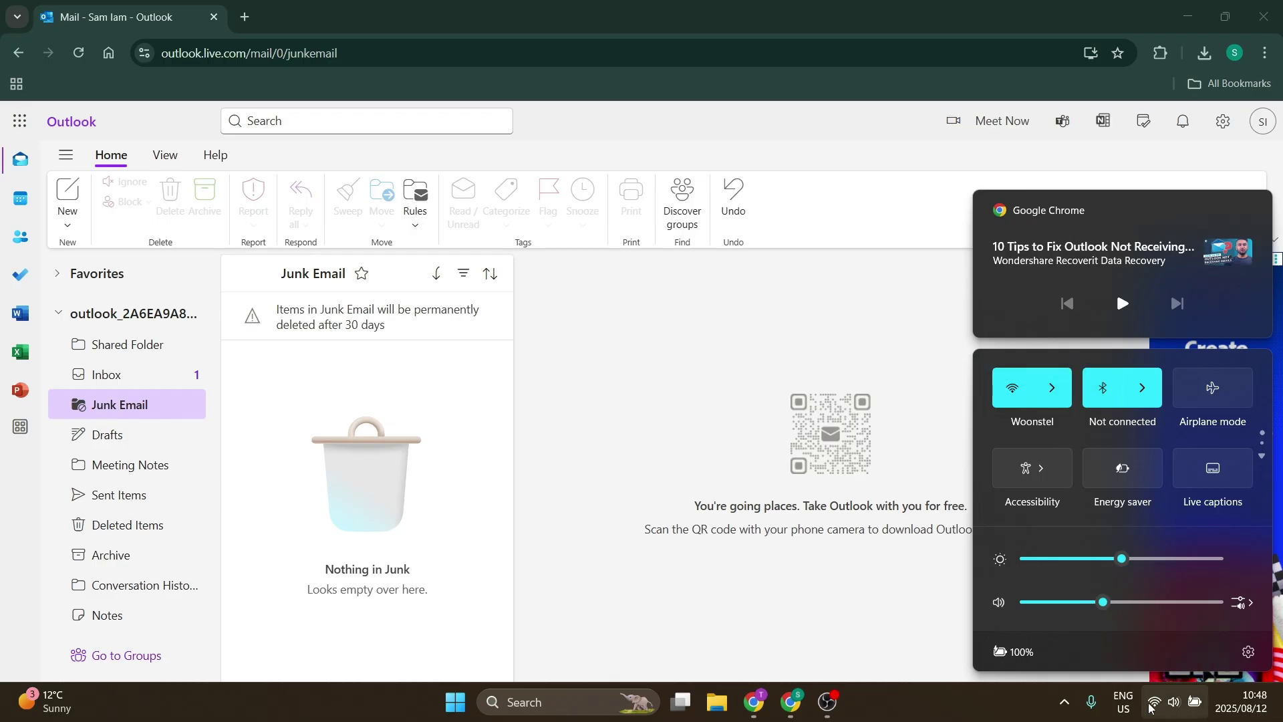
pyautogui.click(1061, 404)
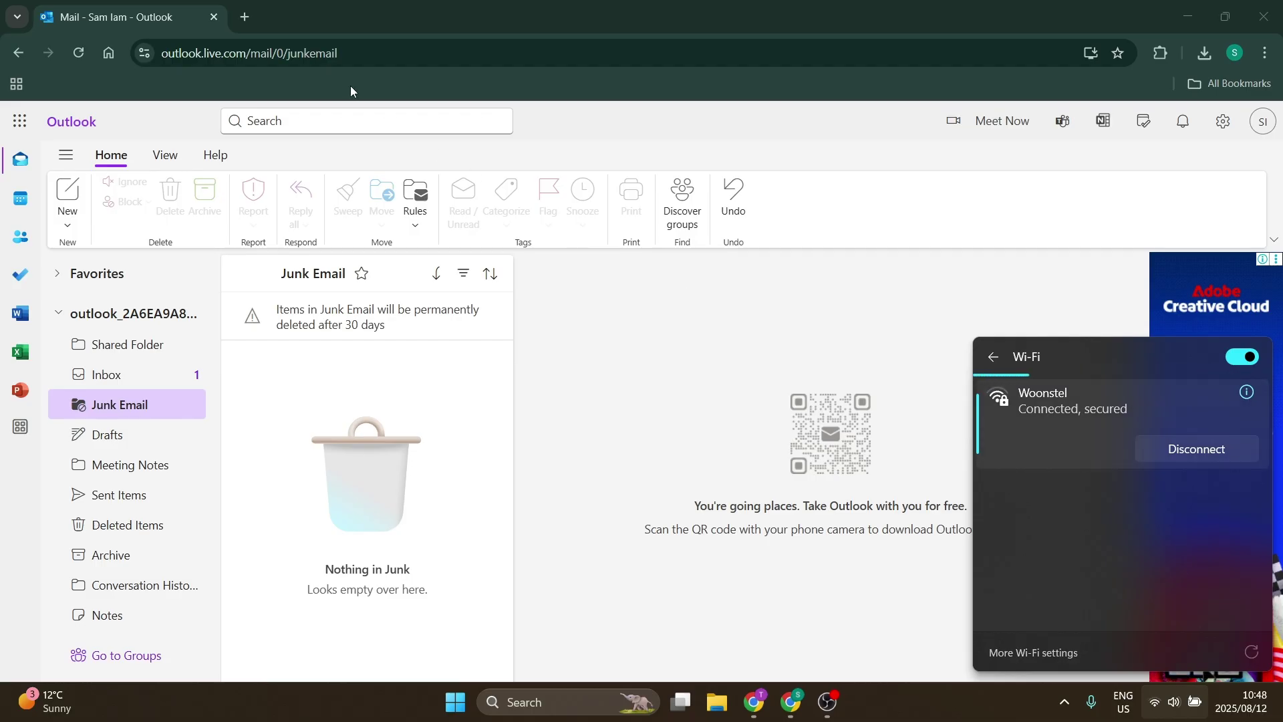
# Step: Run a Google 'speed test' in a new tab (about 3.5 Mbps download), then return to Outlook
pyautogui.click(247, 17)
pyautogui.write('s')
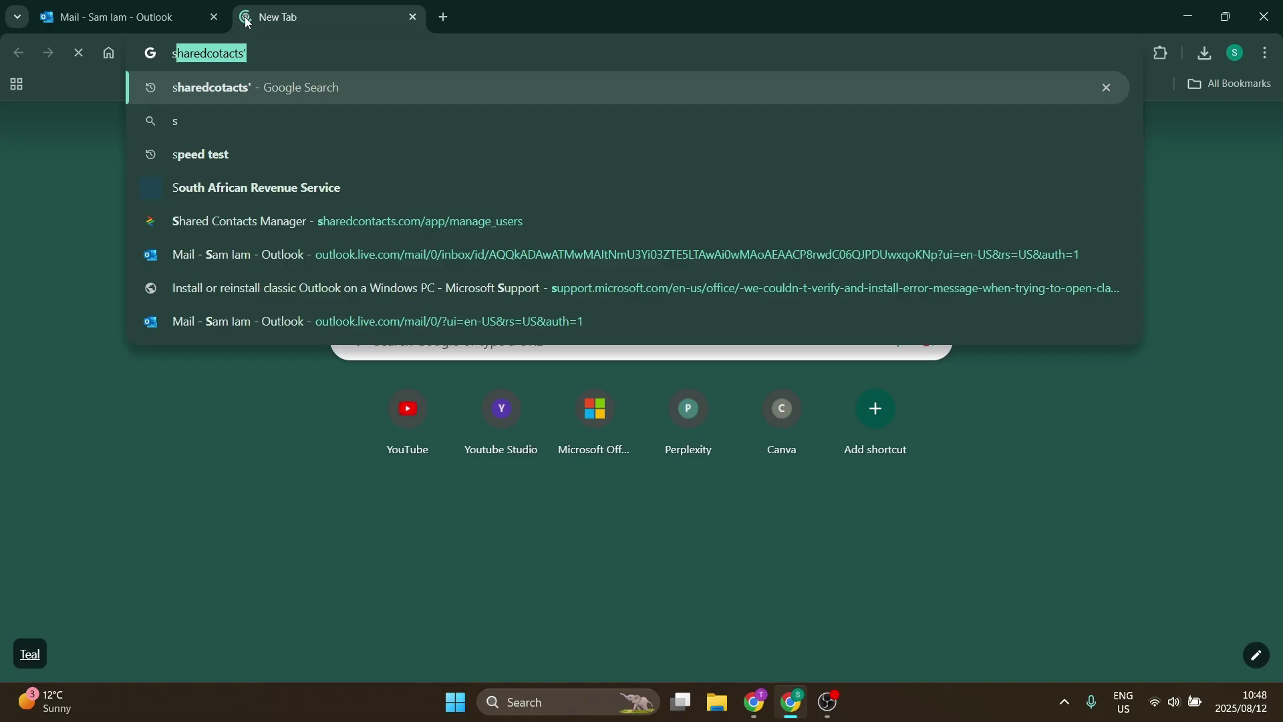
pyautogui.write('peed test')
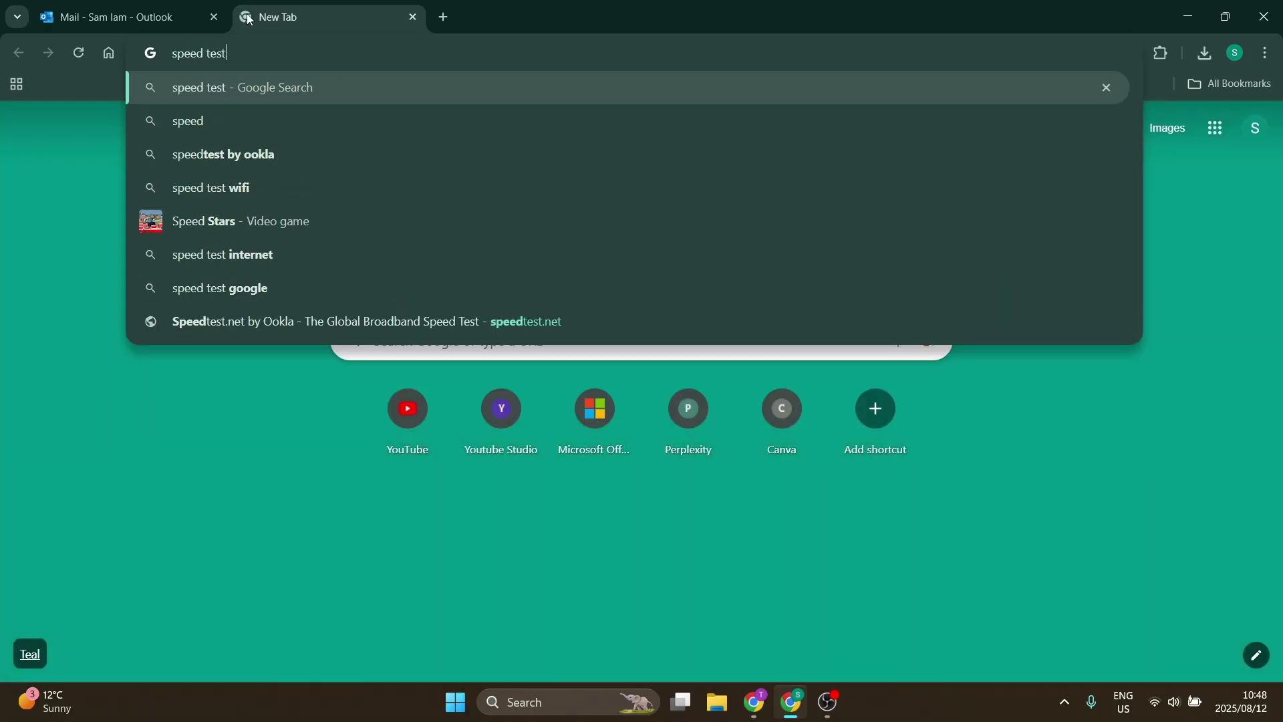
pyautogui.press('Return')
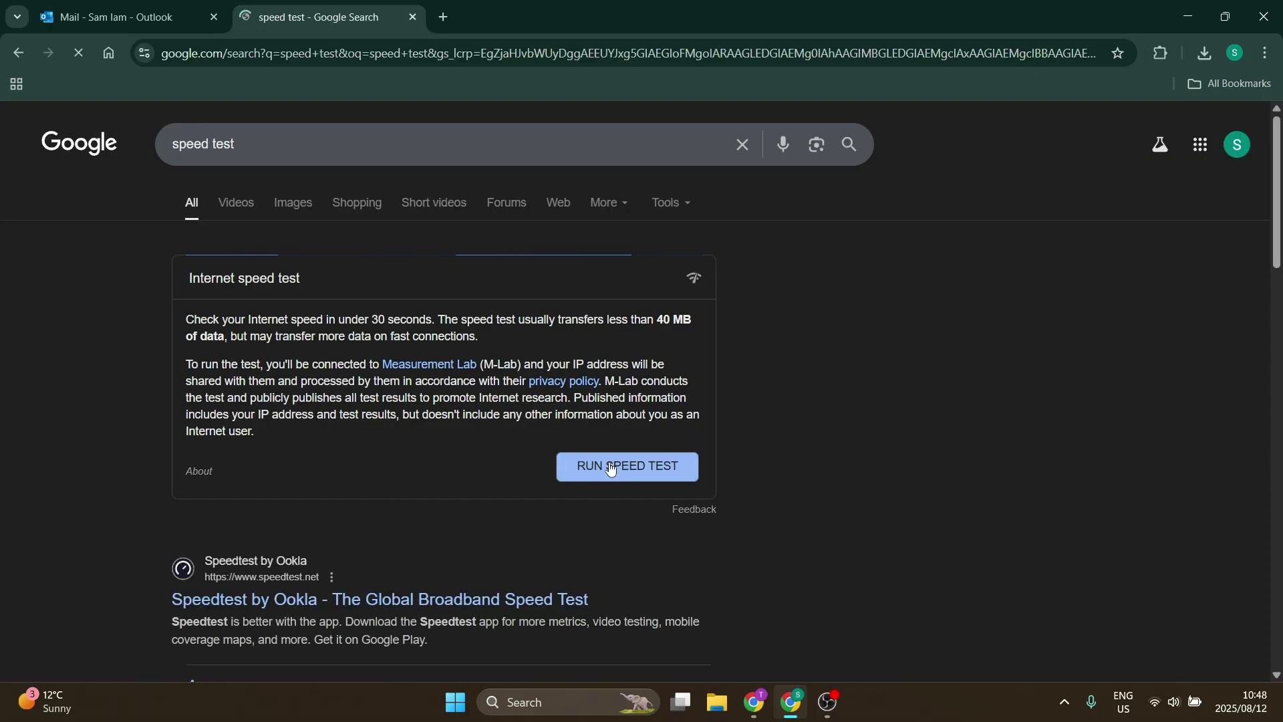
pyautogui.click(611, 467)
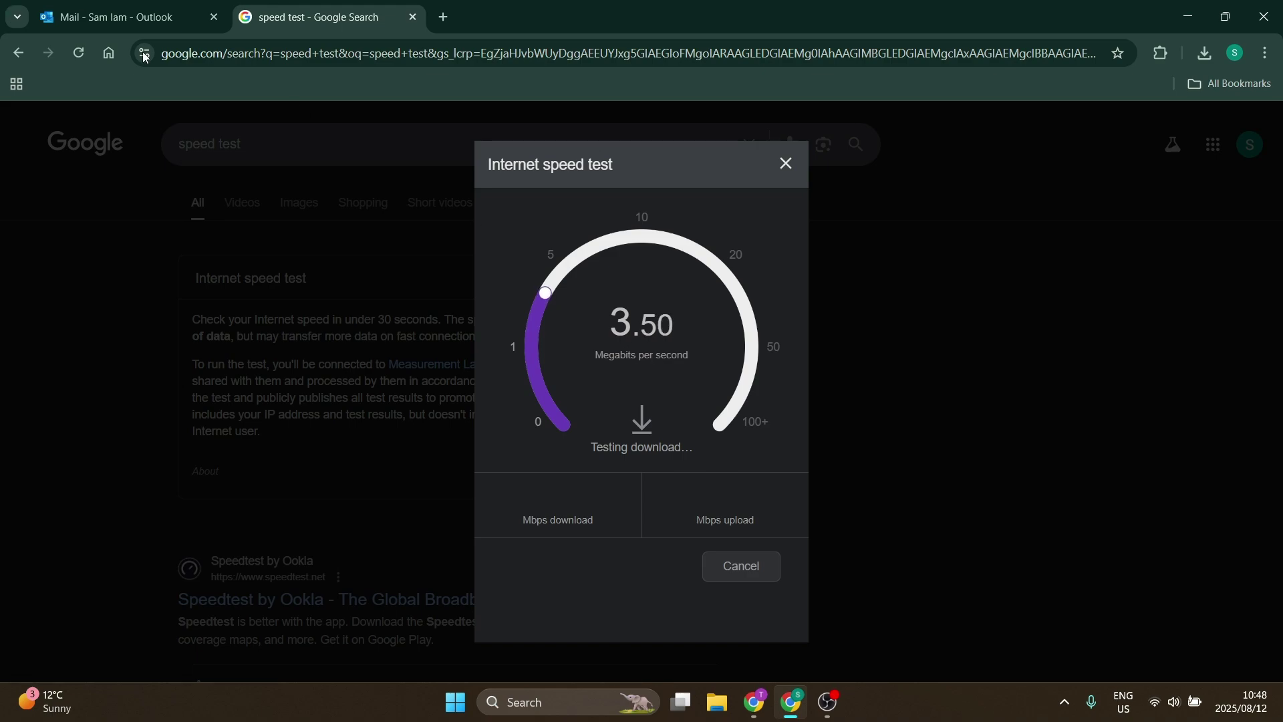
pyautogui.click(171, 19)
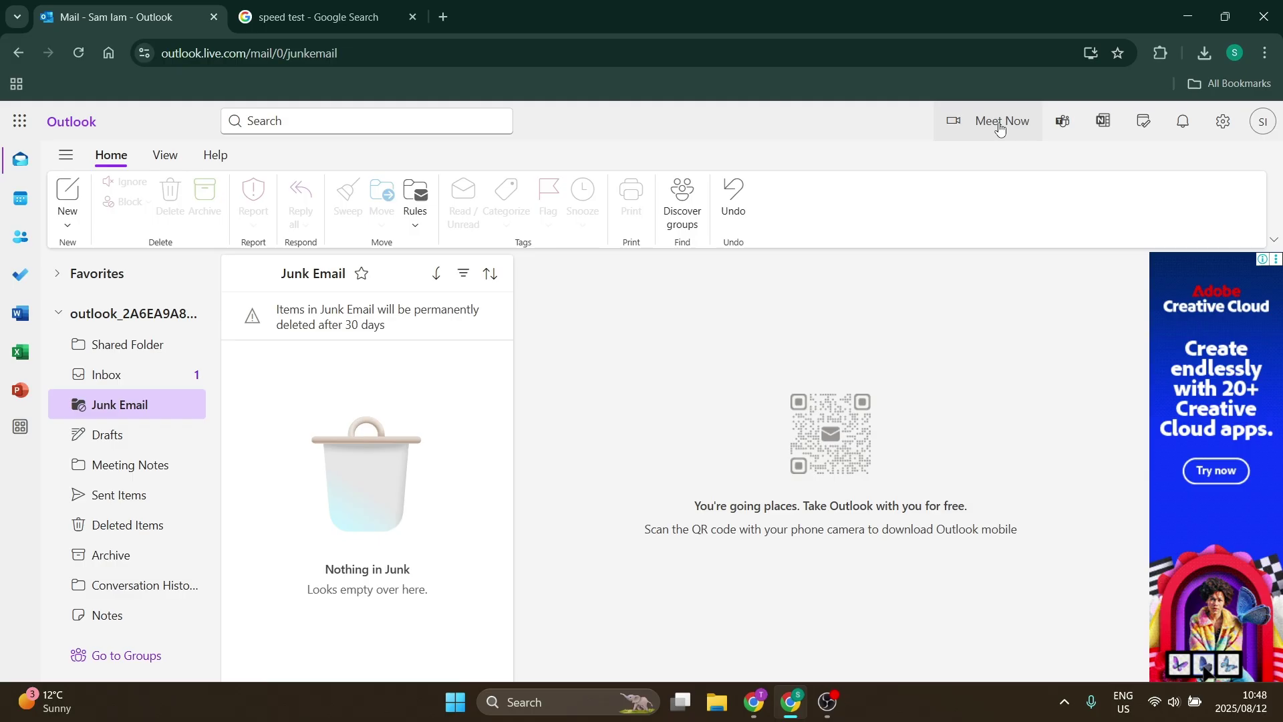
# Step: View Account > Storage in Outlook settings, showing under 0.1 GB of 5 GB used
pyautogui.click(1225, 122)
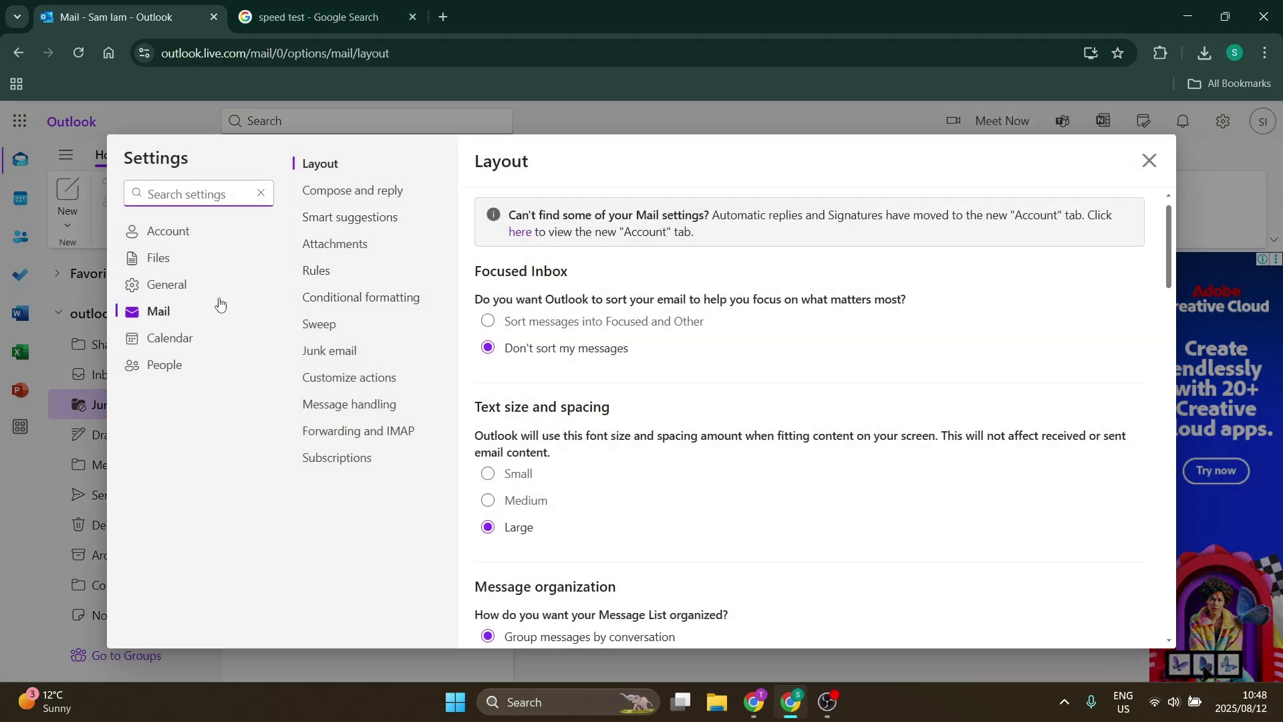
pyautogui.click(179, 232)
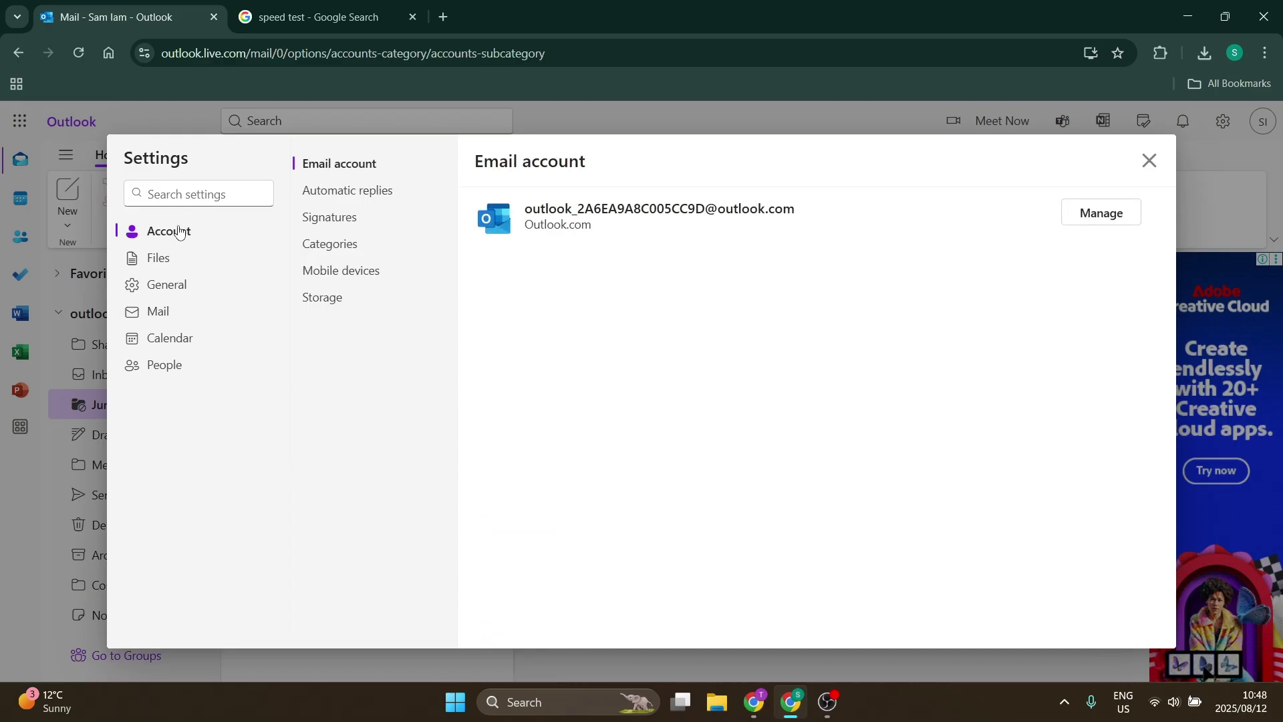
pyautogui.click(322, 299)
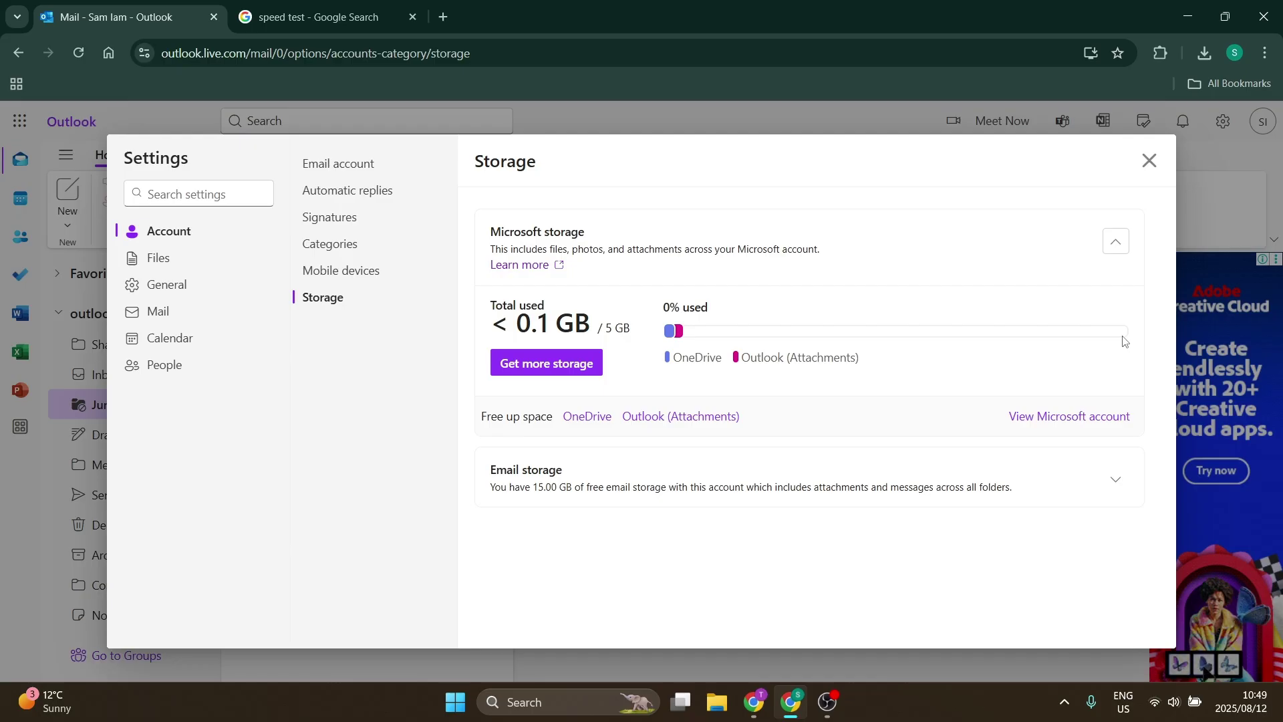
# Step: Close Settings, return to the Inbox, and set its message filter to All
pyautogui.click(1149, 160)
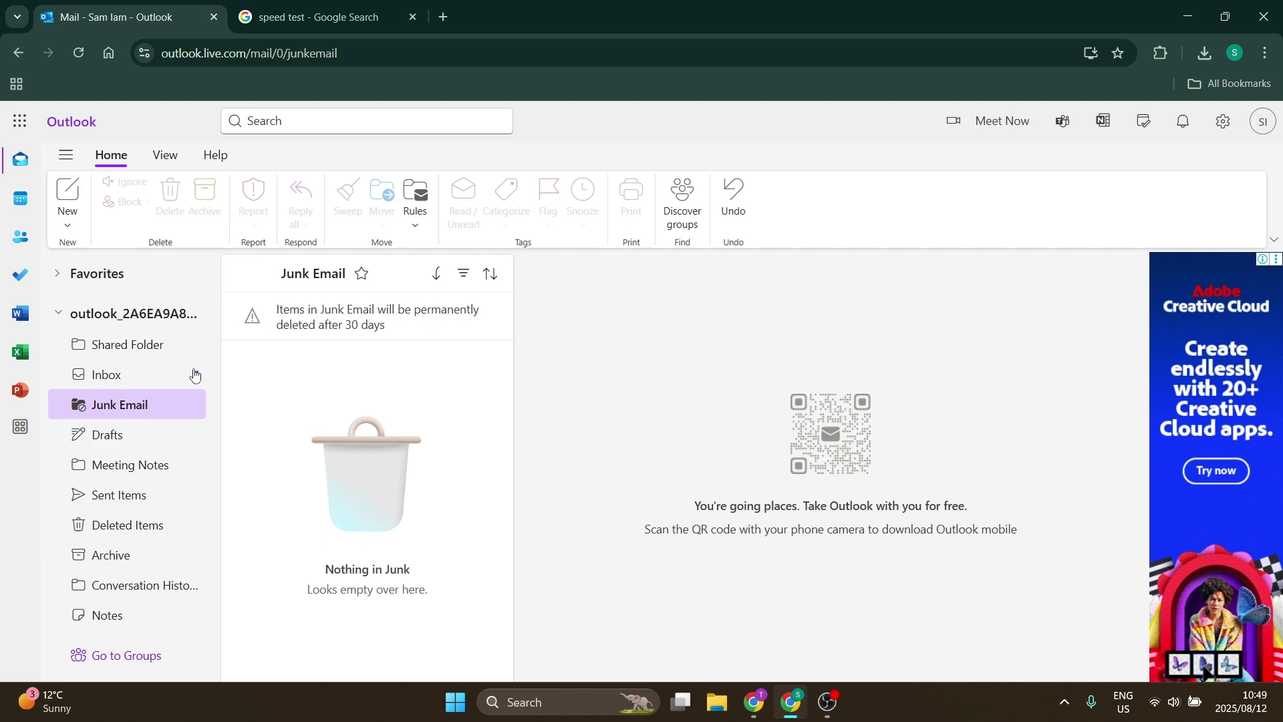
pyautogui.click(105, 374)
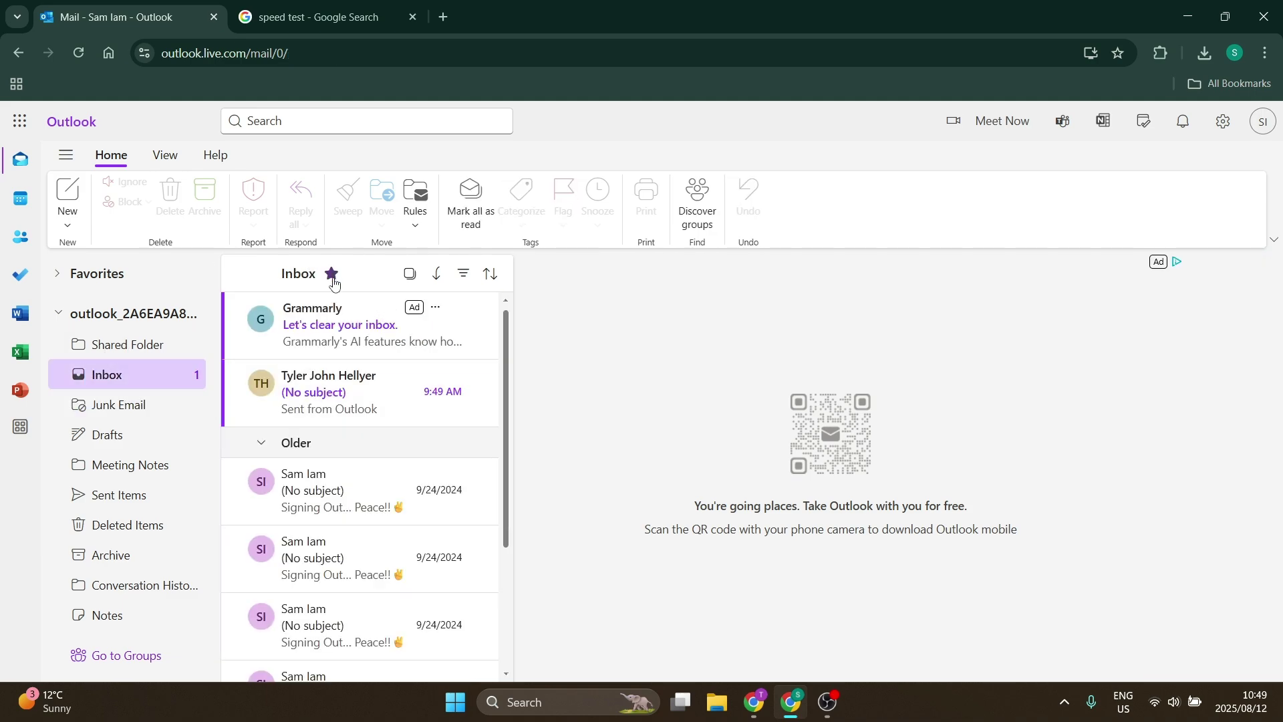
pyautogui.scroll(-3, 344, 458)
pyautogui.scroll(3, 341, 448)
pyautogui.scroll(-3, 341, 448)
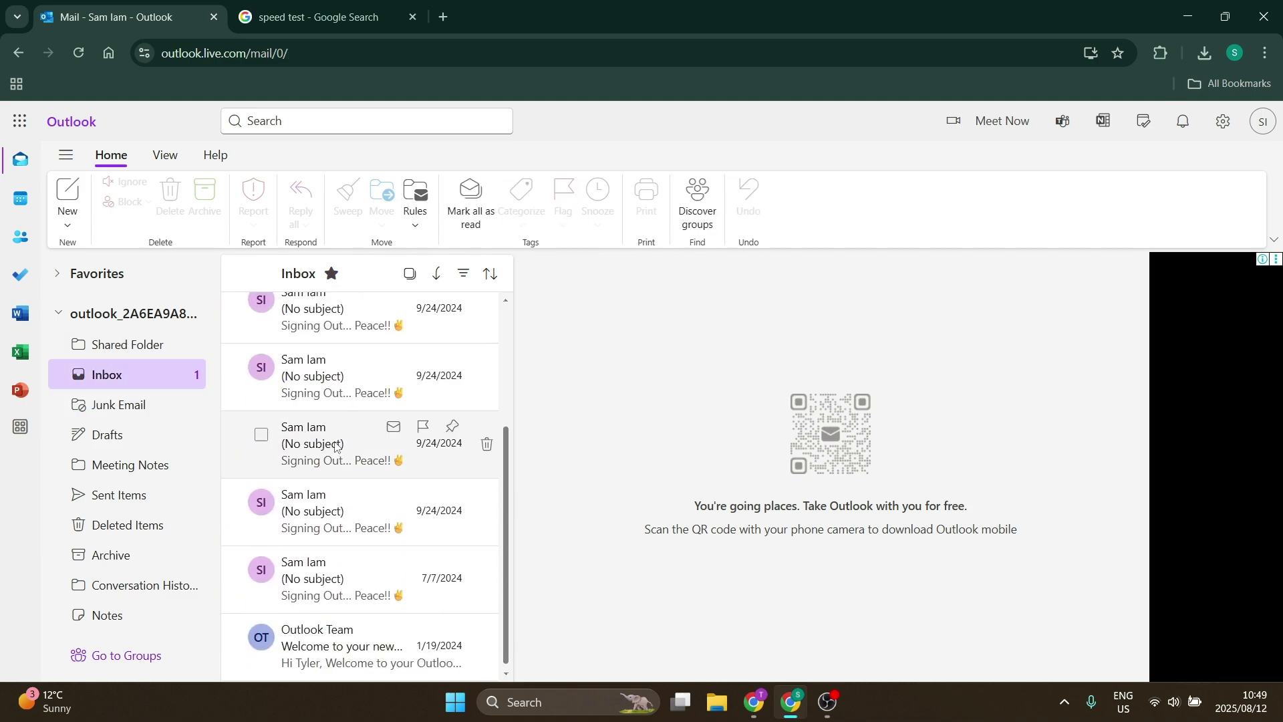
pyautogui.scroll(3, 339, 439)
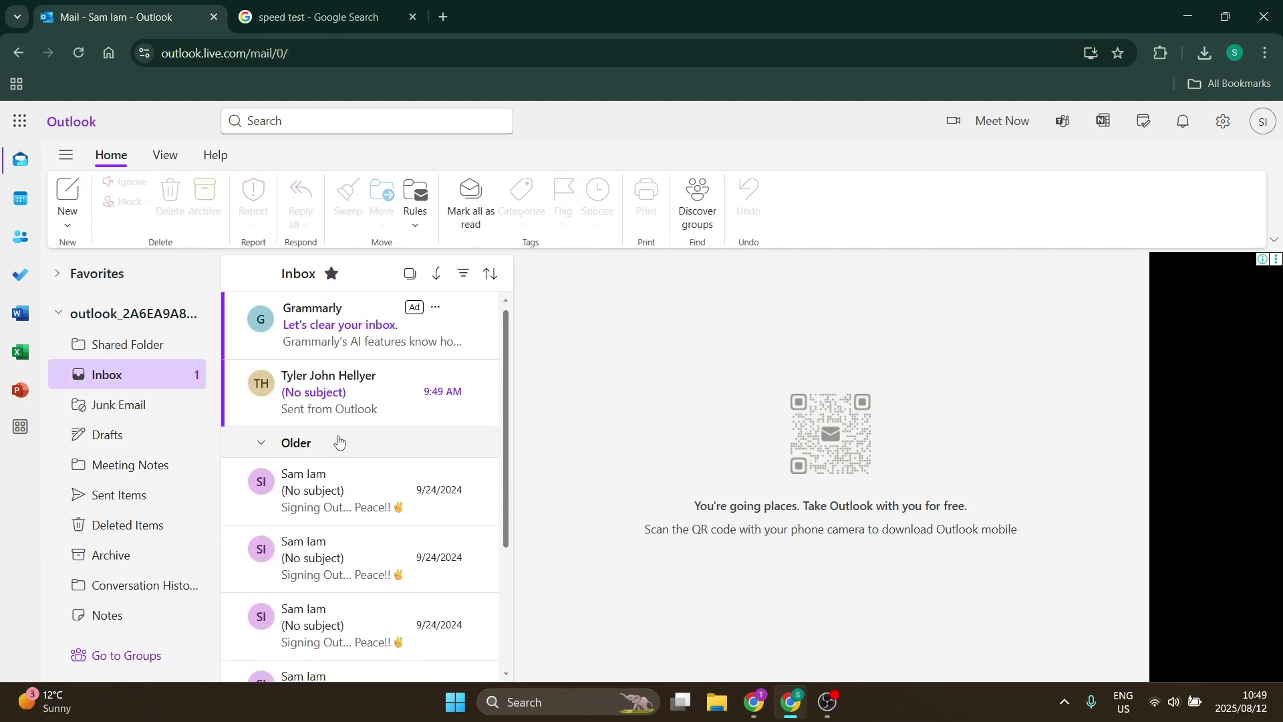
pyautogui.click(465, 278)
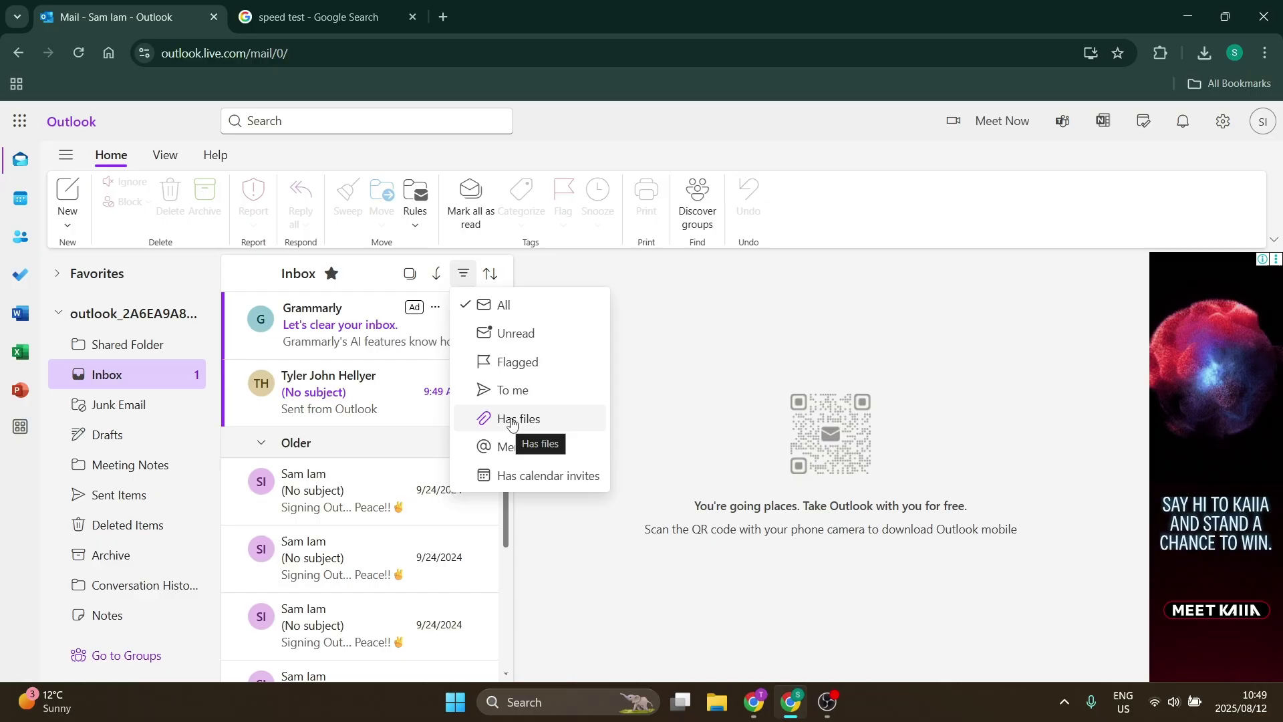
pyautogui.click(521, 309)
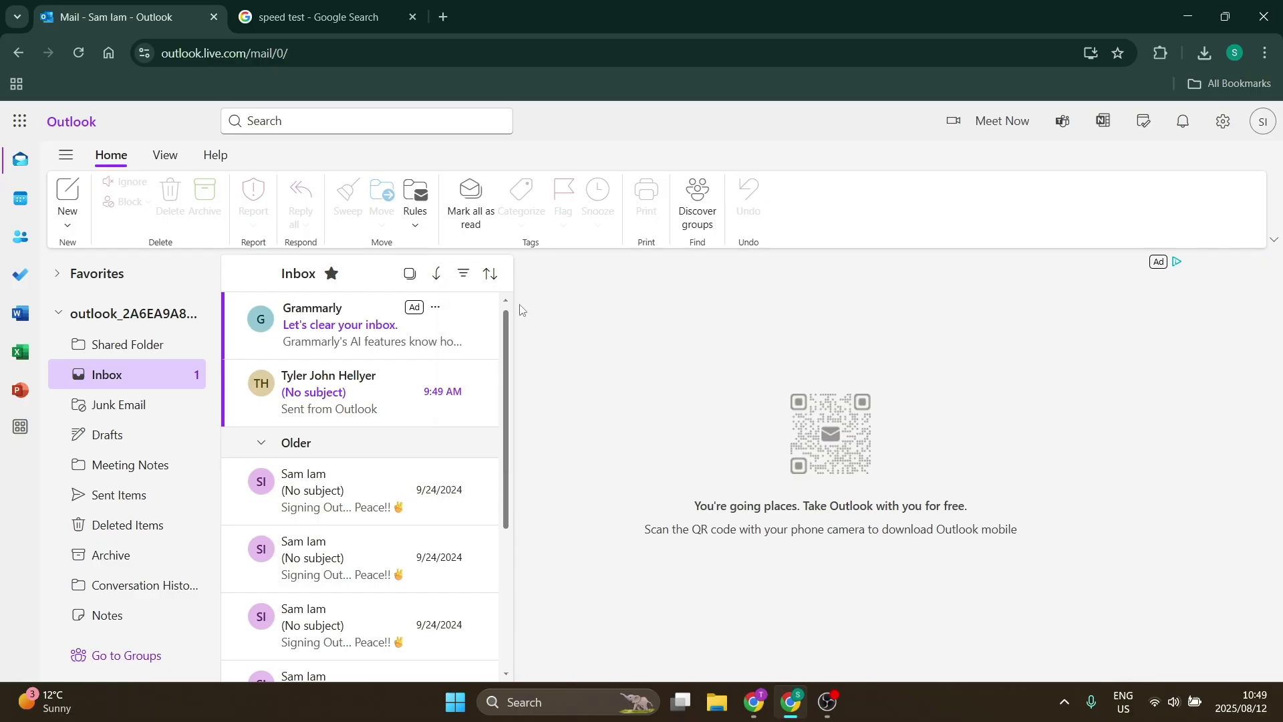
pyautogui.click(464, 274)
pyautogui.click(477, 302)
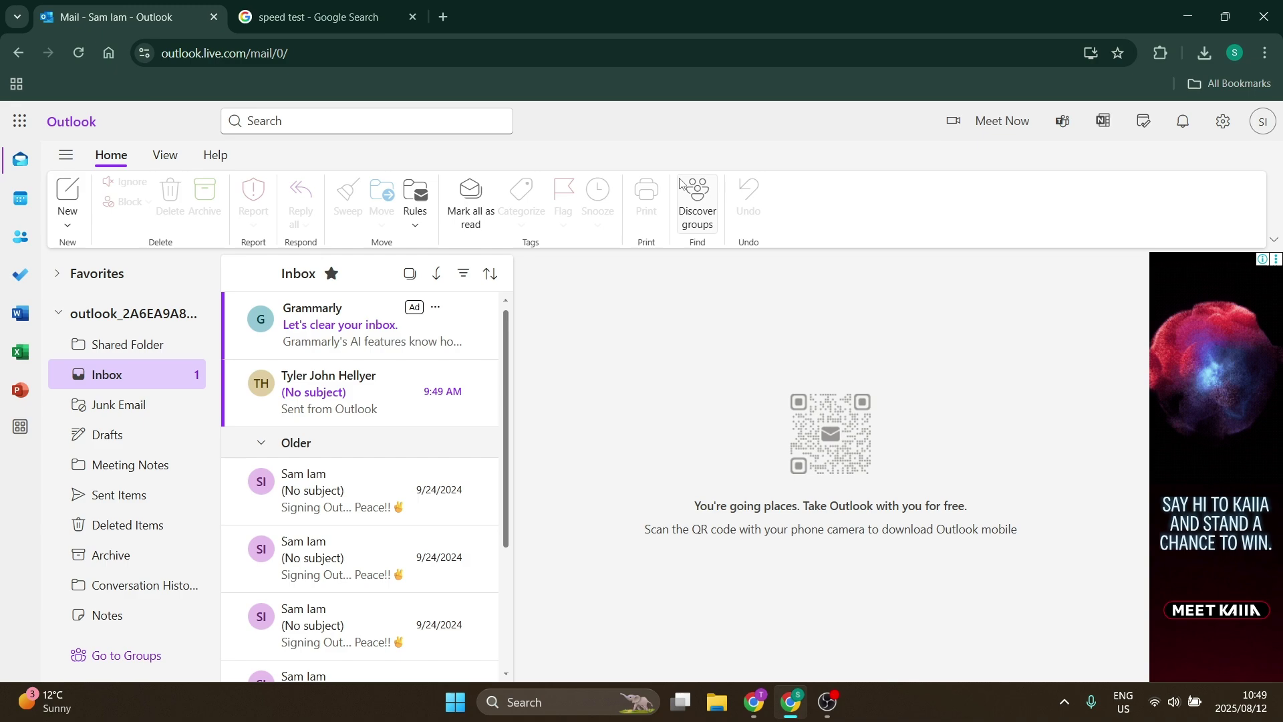
# Step: Delete the Mail rule moving one sender's messages to Shared Folder, then close Settings
pyautogui.click(1222, 121)
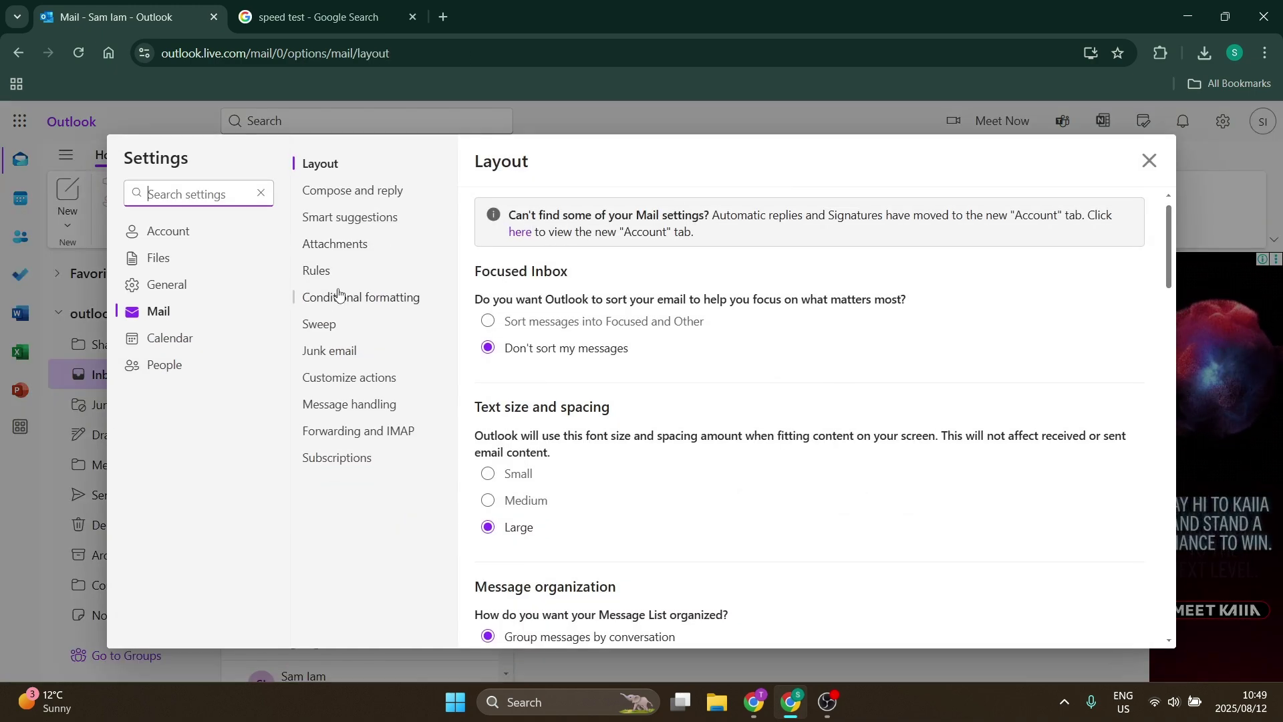
pyautogui.click(318, 273)
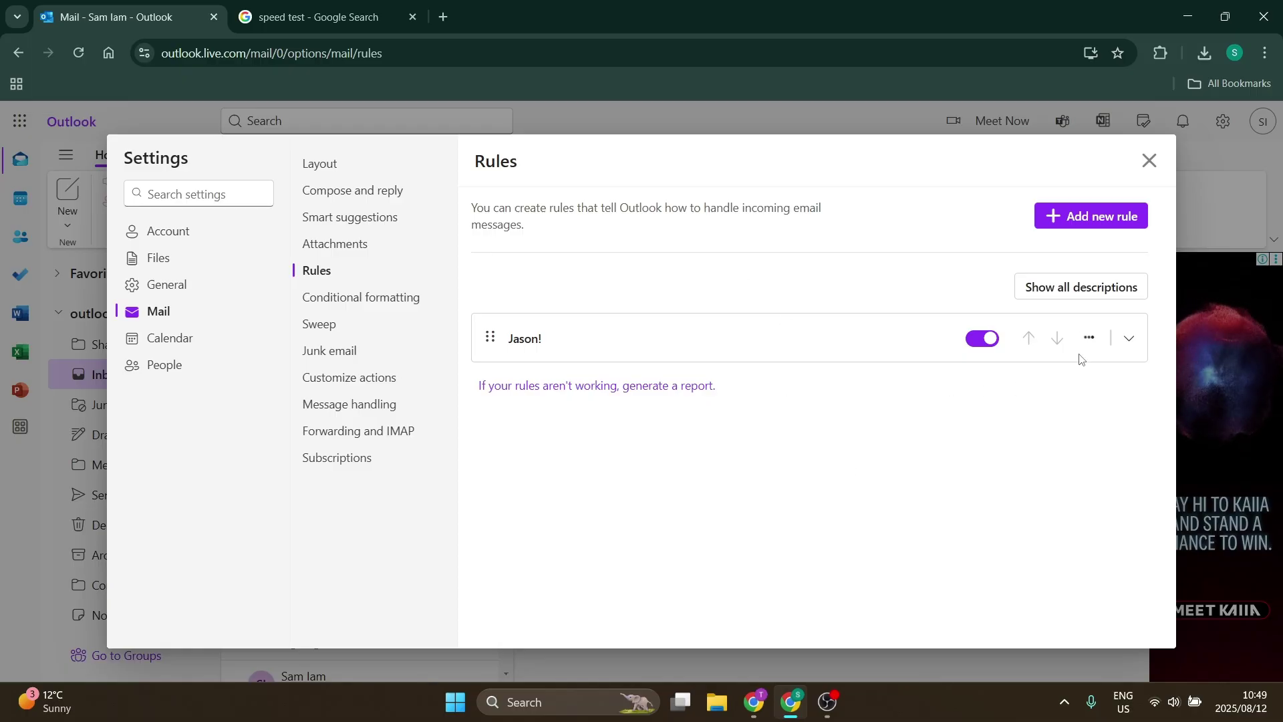
pyautogui.click(1124, 338)
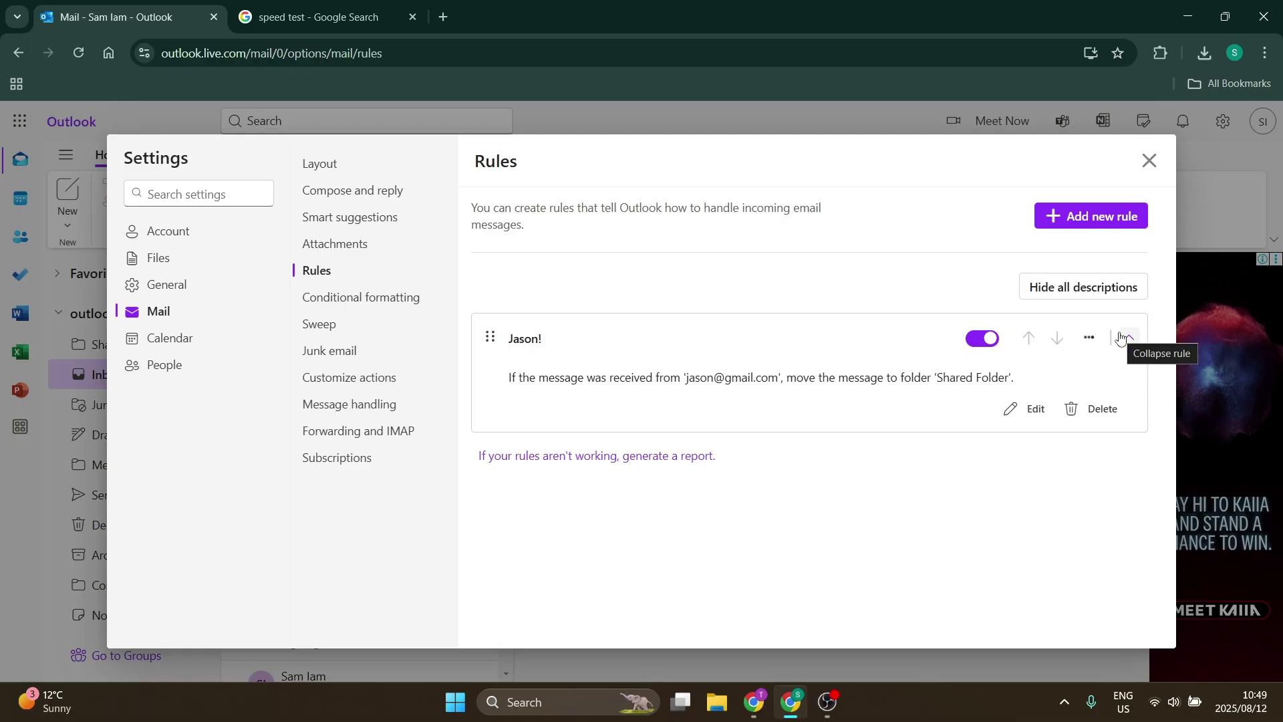
pyautogui.click(1095, 414)
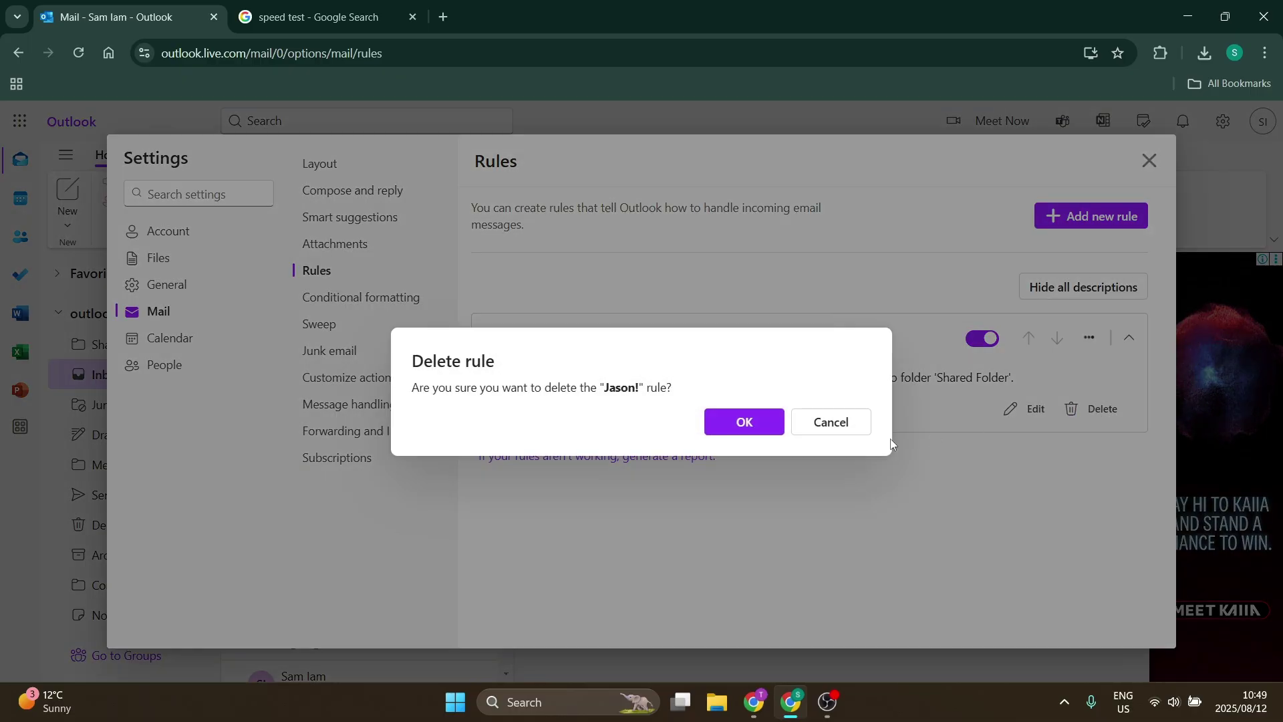
pyautogui.click(763, 431)
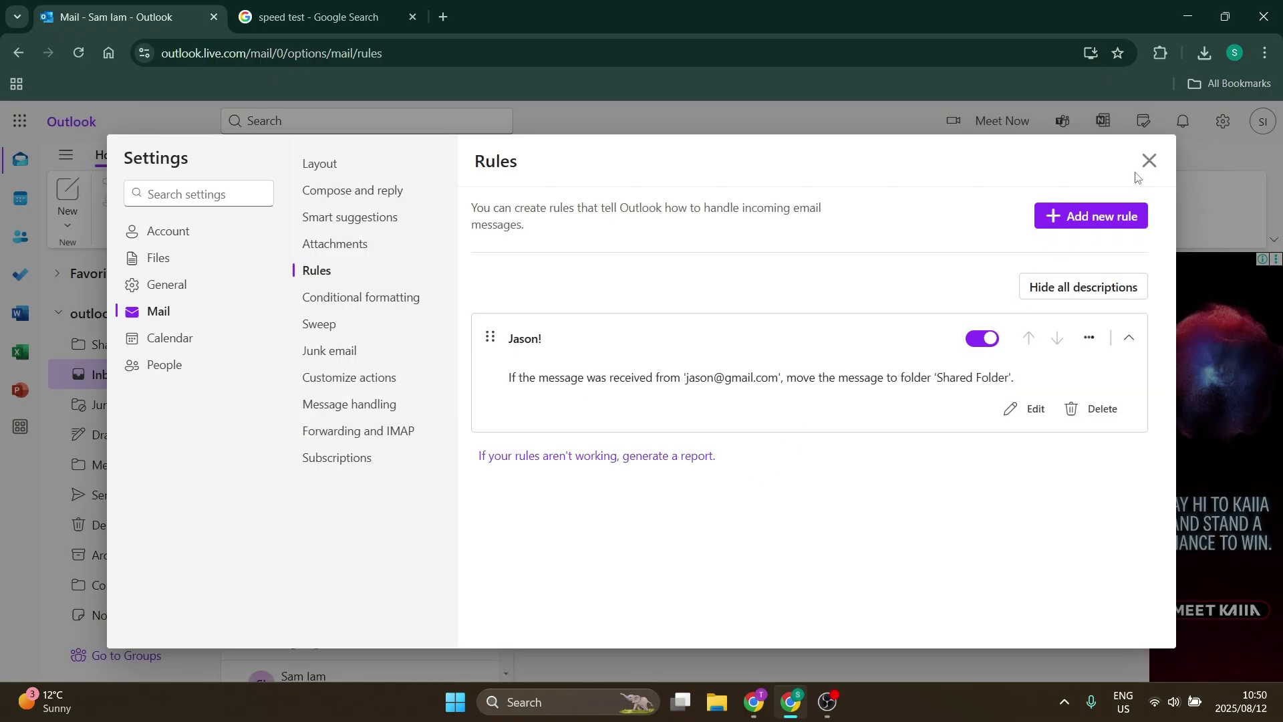
pyautogui.click(1149, 161)
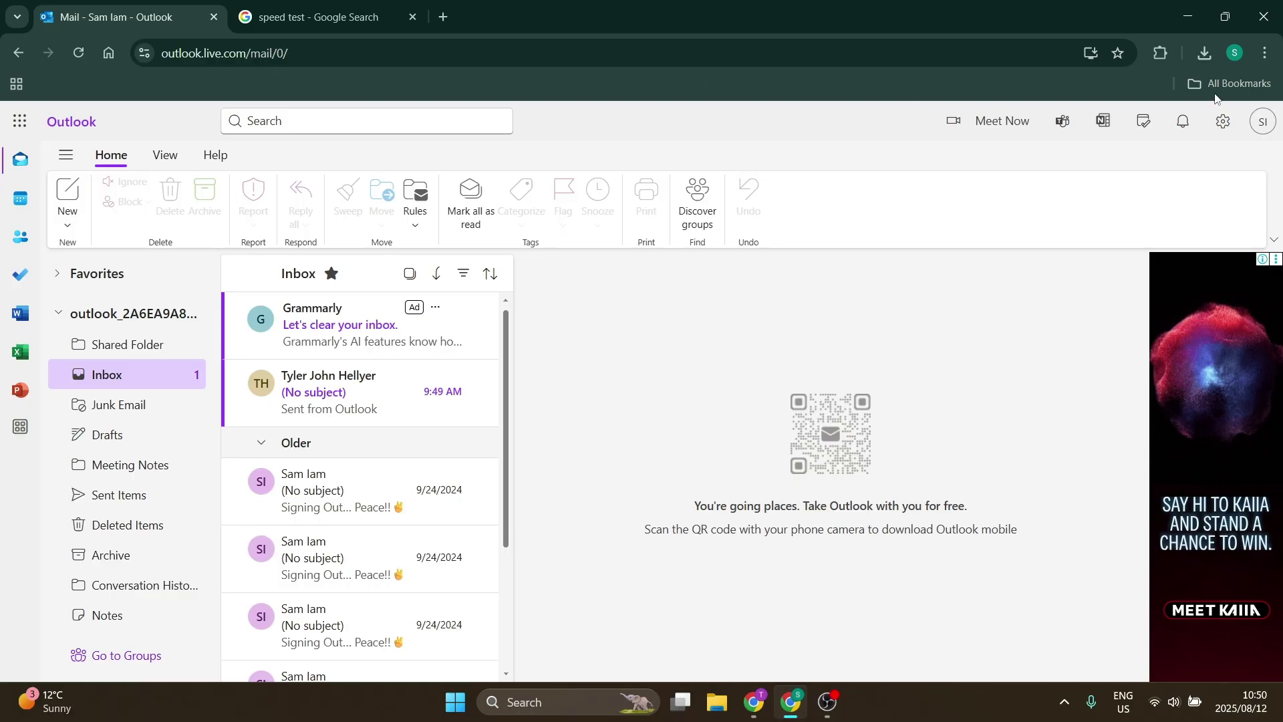
pyautogui.click(1262, 122)
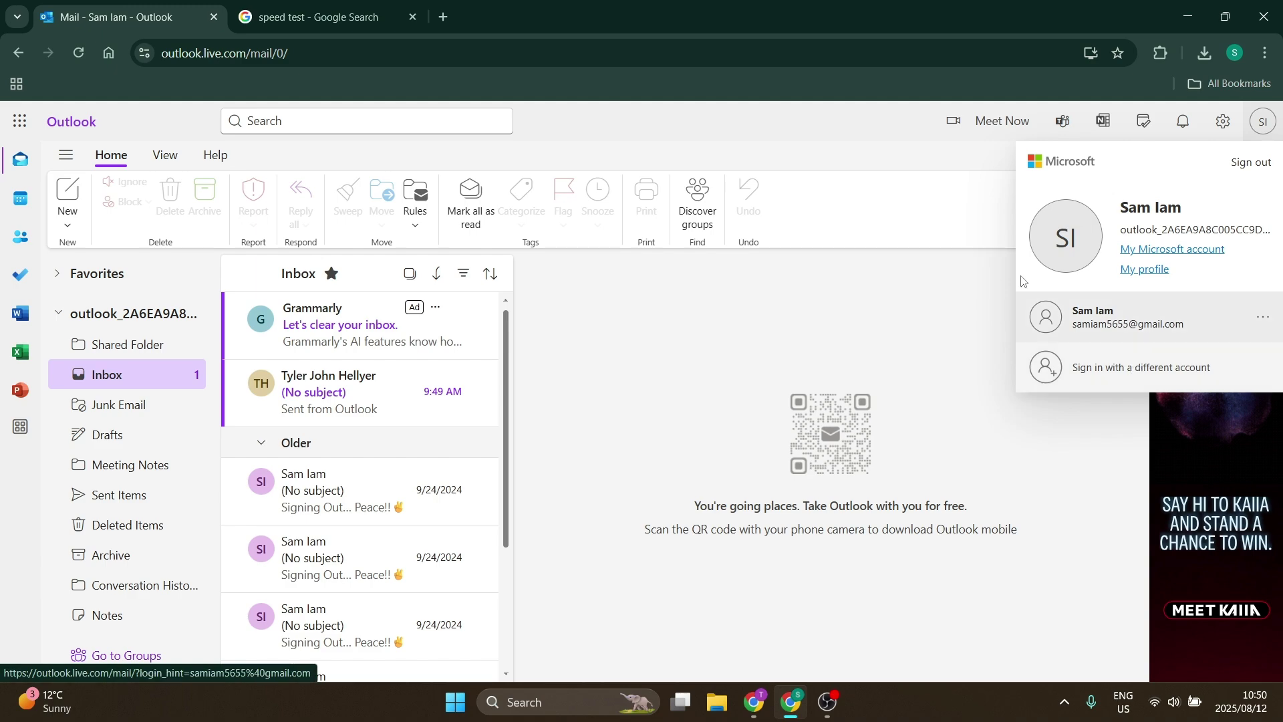
pyautogui.click(924, 158)
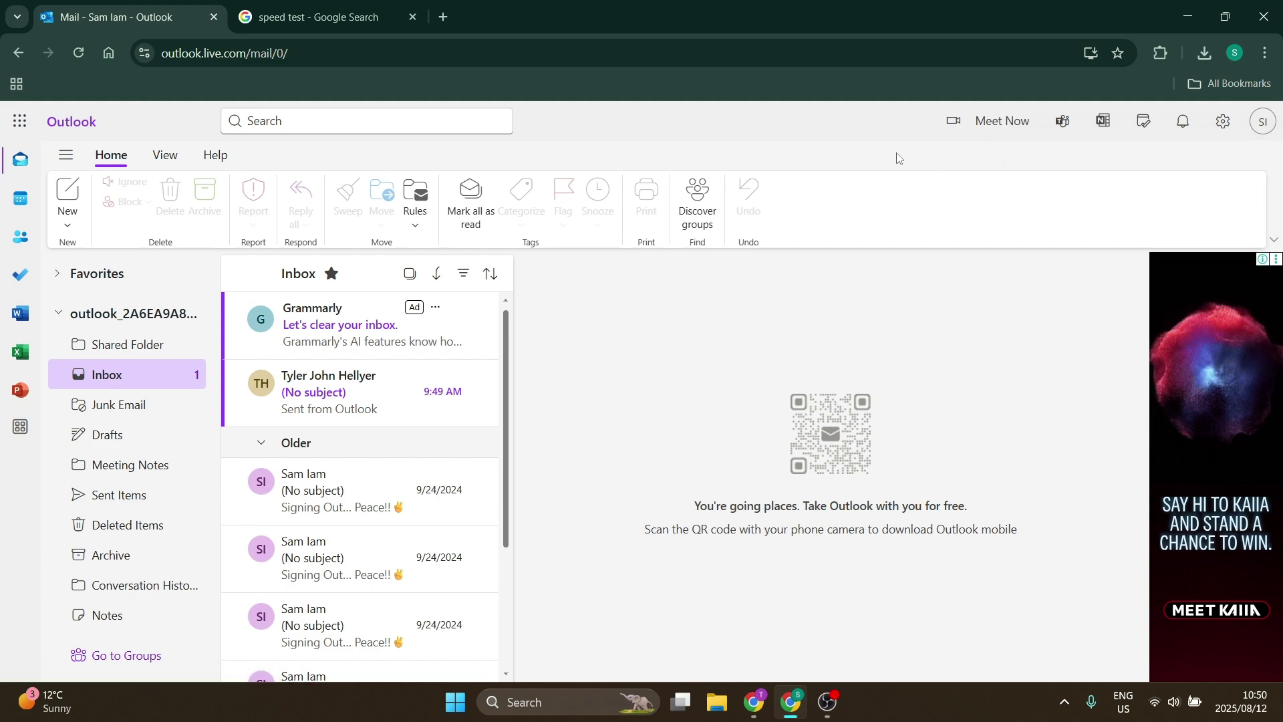